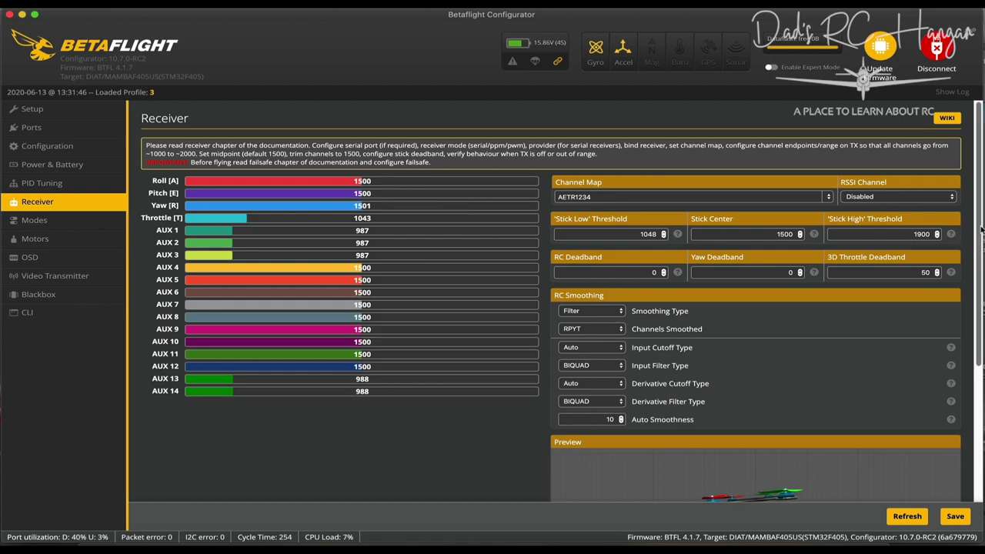
In the flight modes, move the ARM range on AUX 1 to 900–1125 and return it to 1875–2100
scroll(831, 384, down, 2)
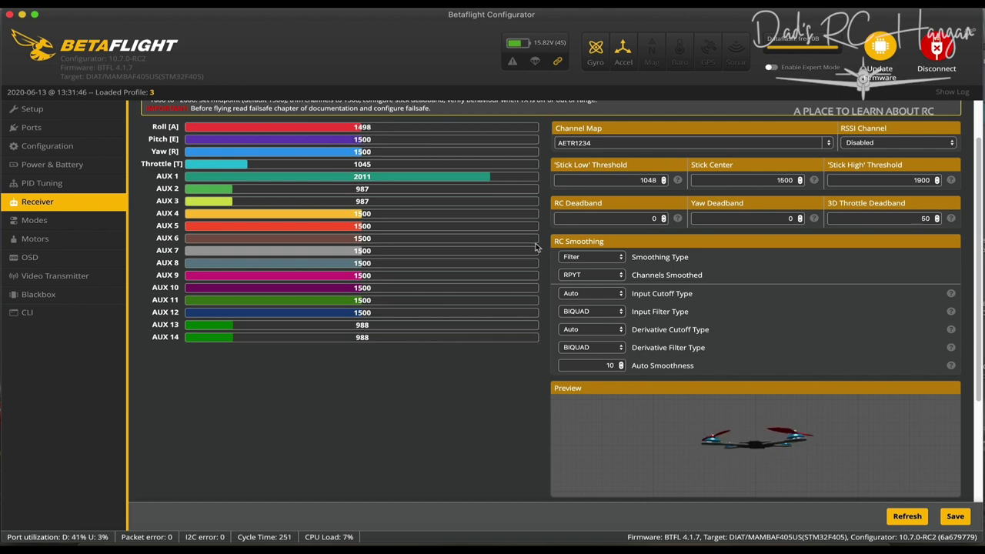
click(68, 226)
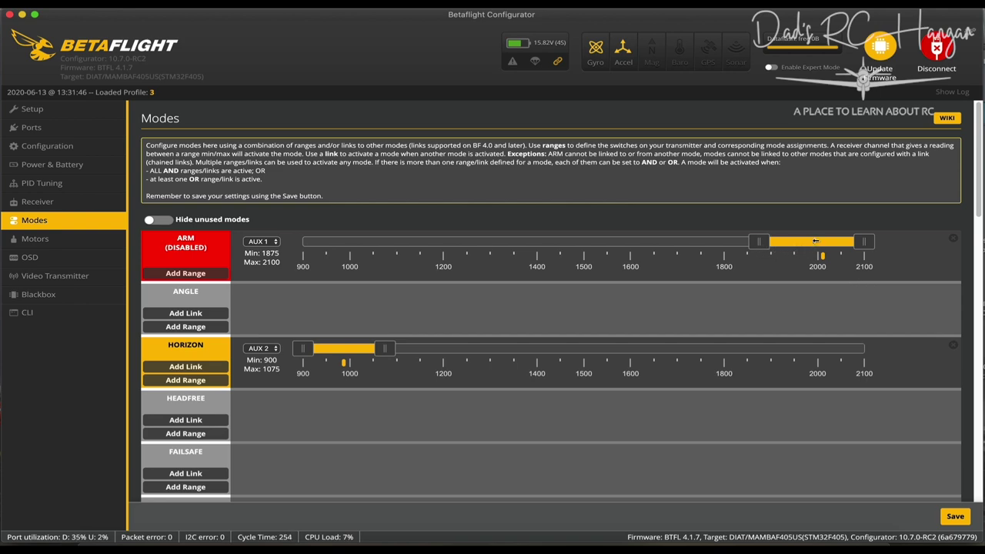
drag(809, 241, 348, 244)
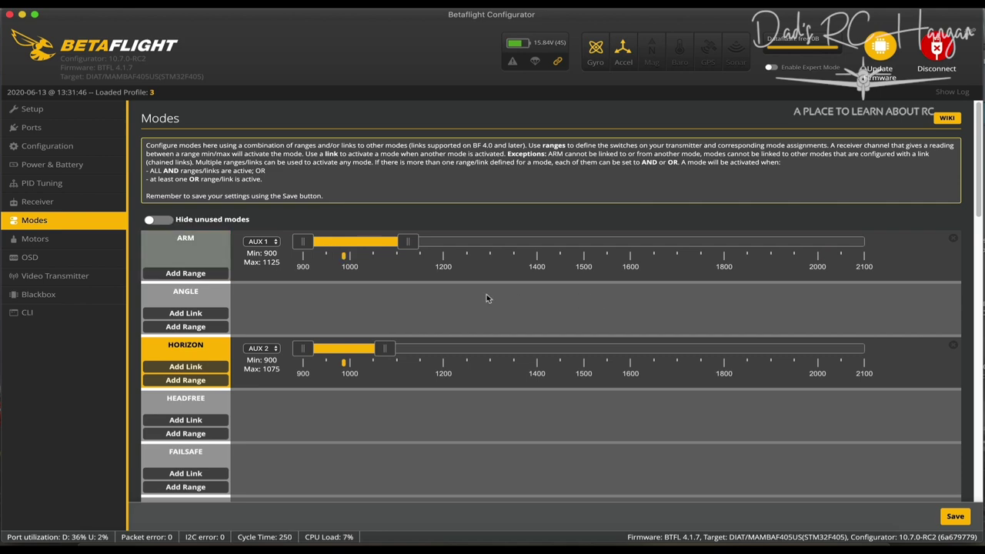
drag(357, 241, 828, 255)
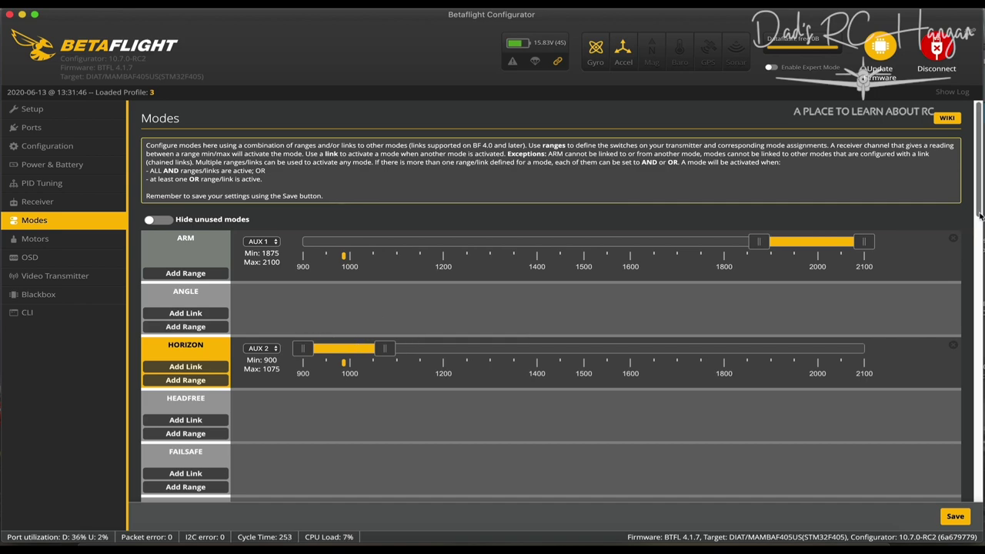
Examine the full list of flight modes, including the HORIZON and AIR MODE ranges on AUX 2
drag(979, 221, 954, 344)
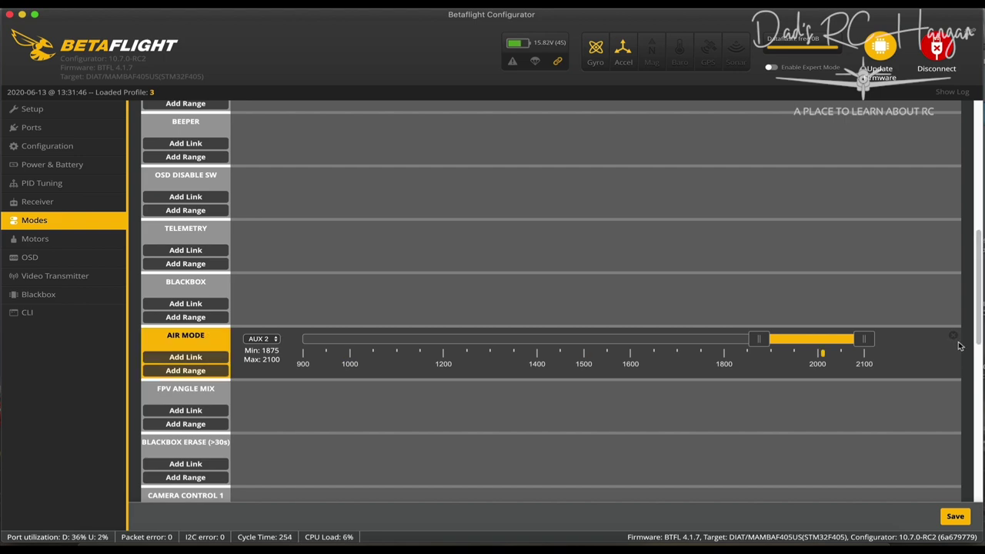
drag(979, 343, 981, 264)
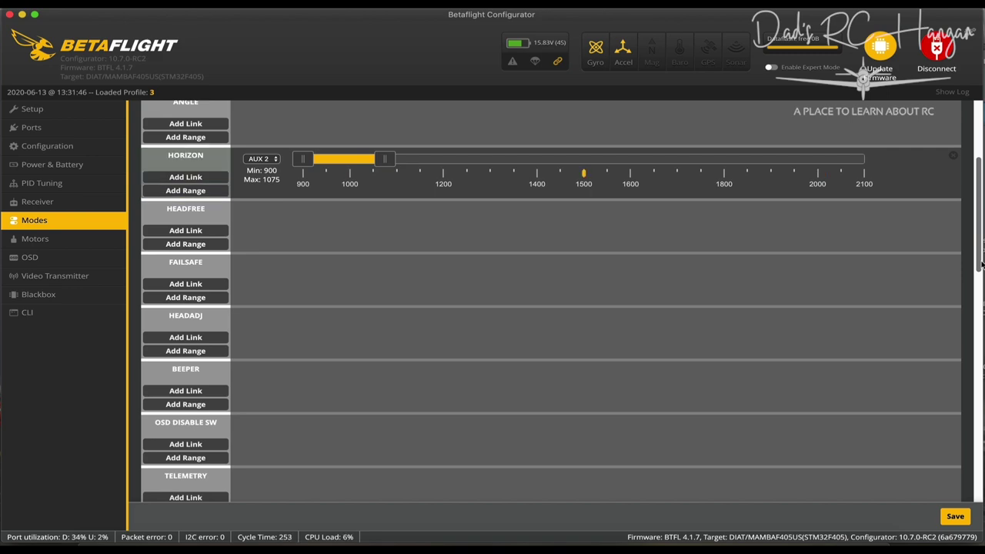
drag(977, 263, 955, 350)
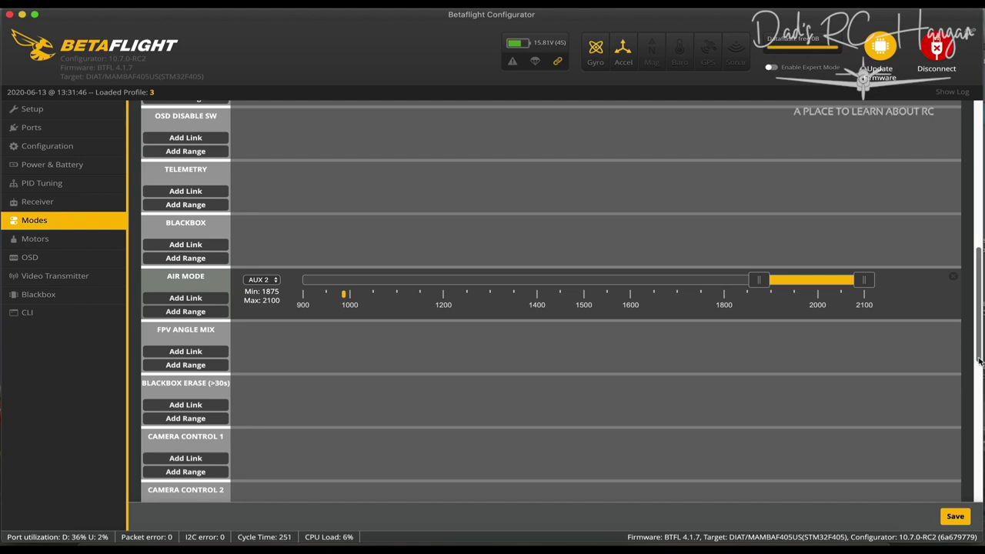
mouse_move(979, 360)
mouse_down()
mouse_move(962, 418)
mouse_move(965, 469)
mouse_up()
scroll(961, 478, down, 3)
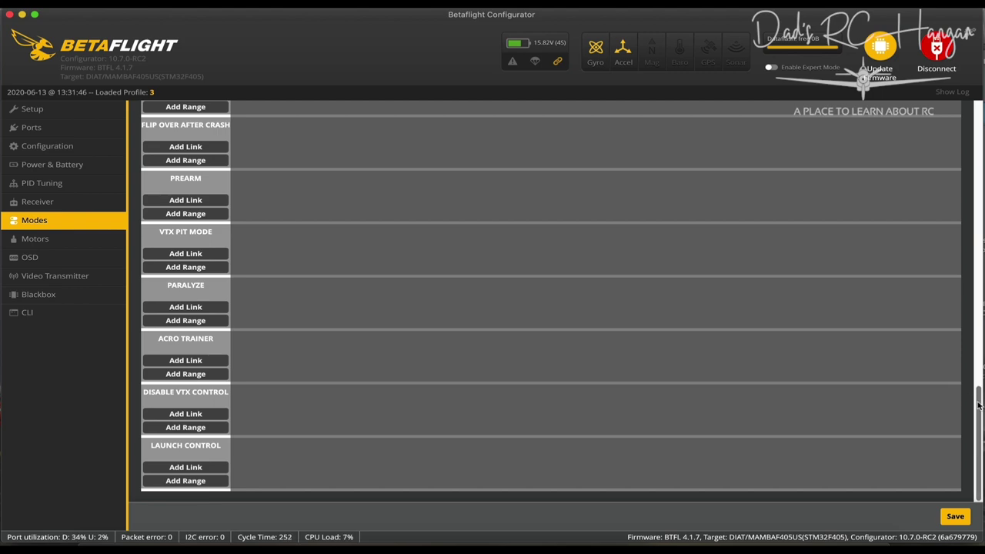
drag(978, 405, 979, 111)
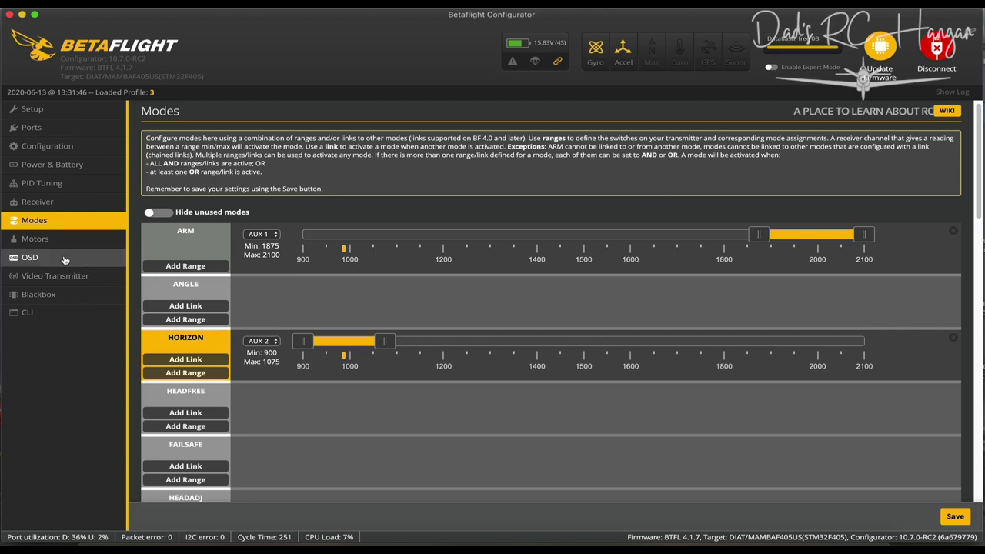
Enable motor test mode and spin motor 1 alone up to about 1400, returning it to 1000
click(34, 240)
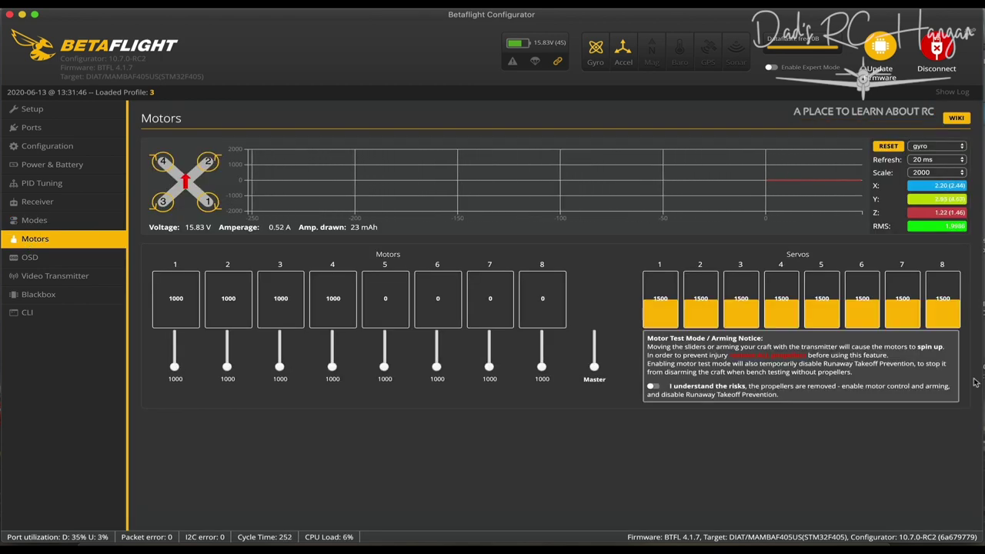
click(653, 387)
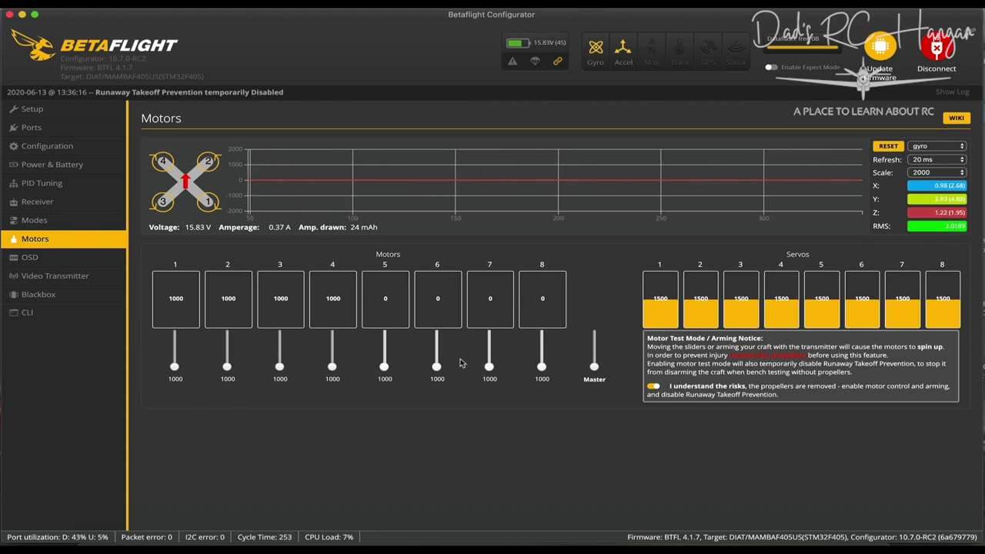
click(176, 366)
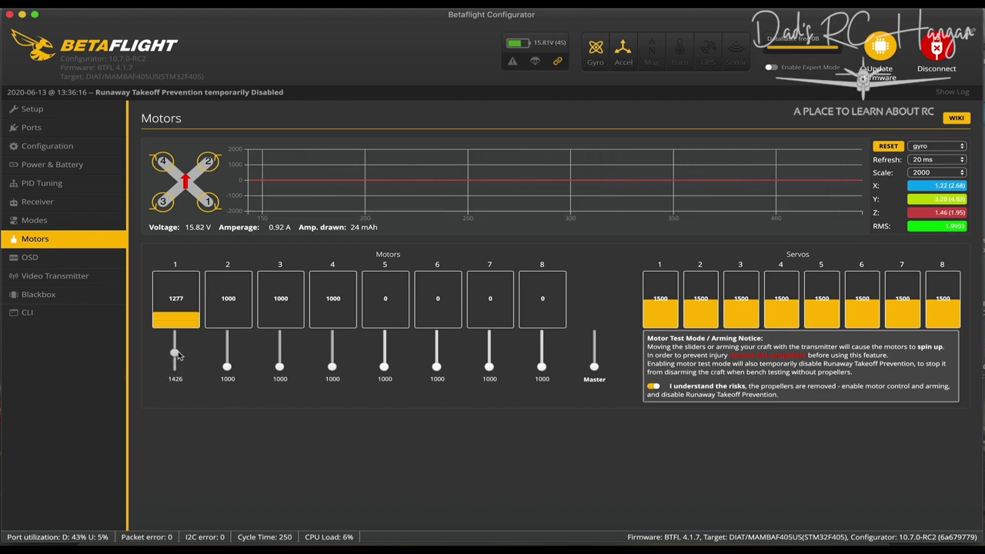
drag(176, 366, 176, 369)
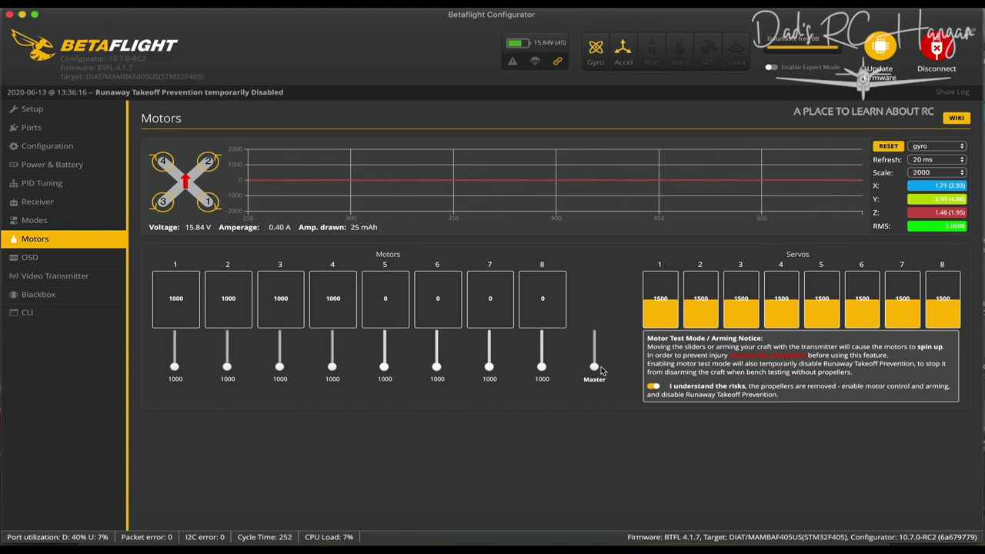
Spin motors 1 to 4 together to about 1250, return them to 1000, and disable motor test mode
drag(594, 367, 593, 385)
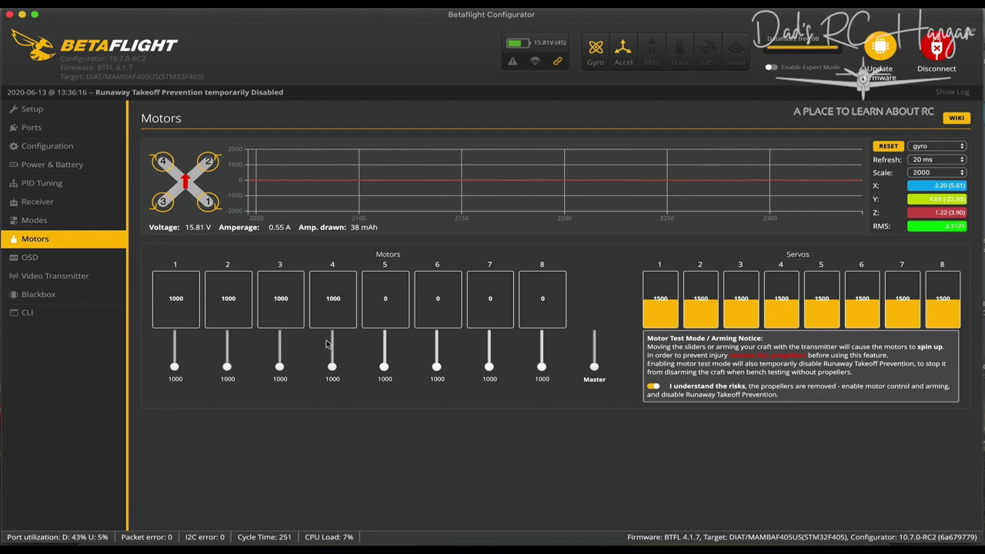
mouse_move(595, 369)
mouse_down()
mouse_move(596, 358)
mouse_move(596, 373)
mouse_up()
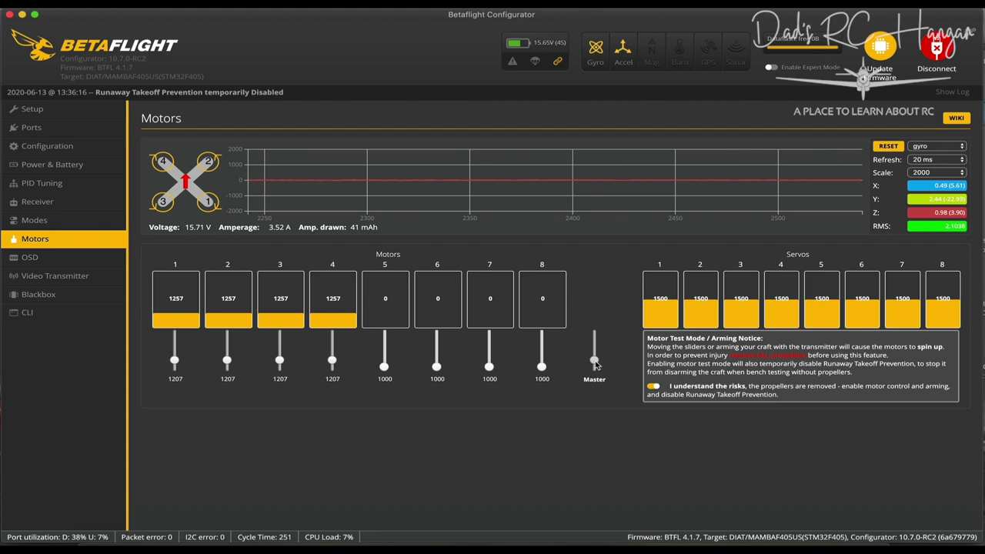
click(653, 388)
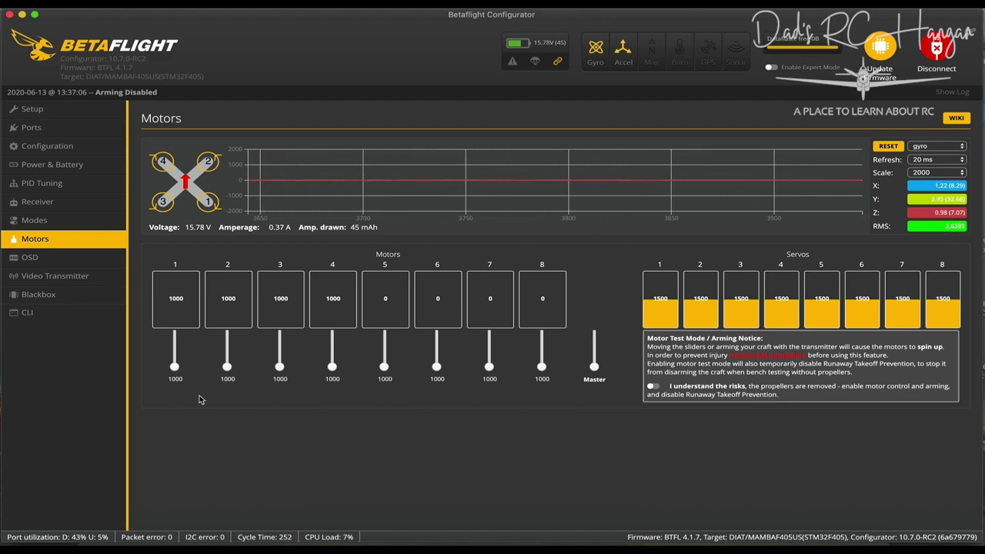
In the OSD preview, move the disarmed, craft name and warning elements up one row and the compass bar down one row
click(69, 262)
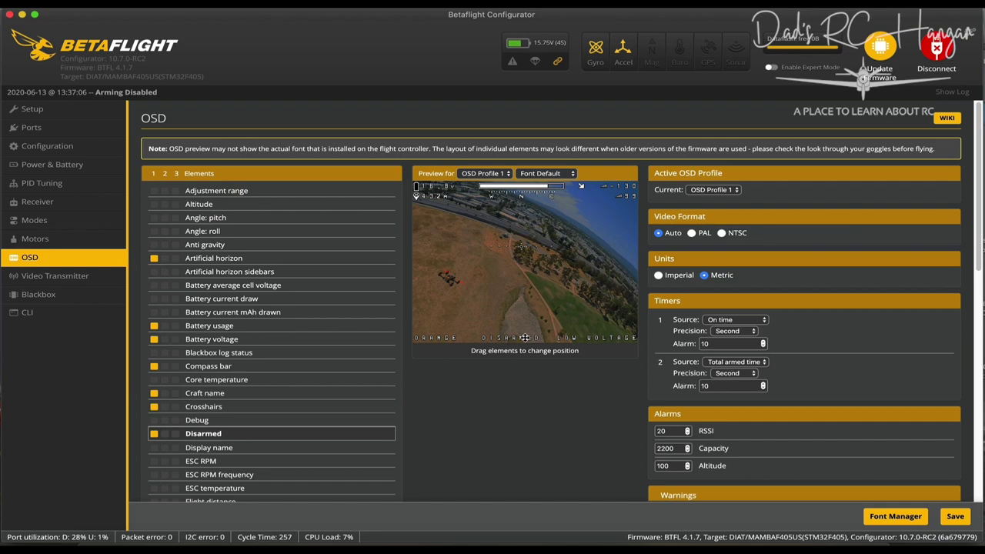
drag(522, 337, 485, 331)
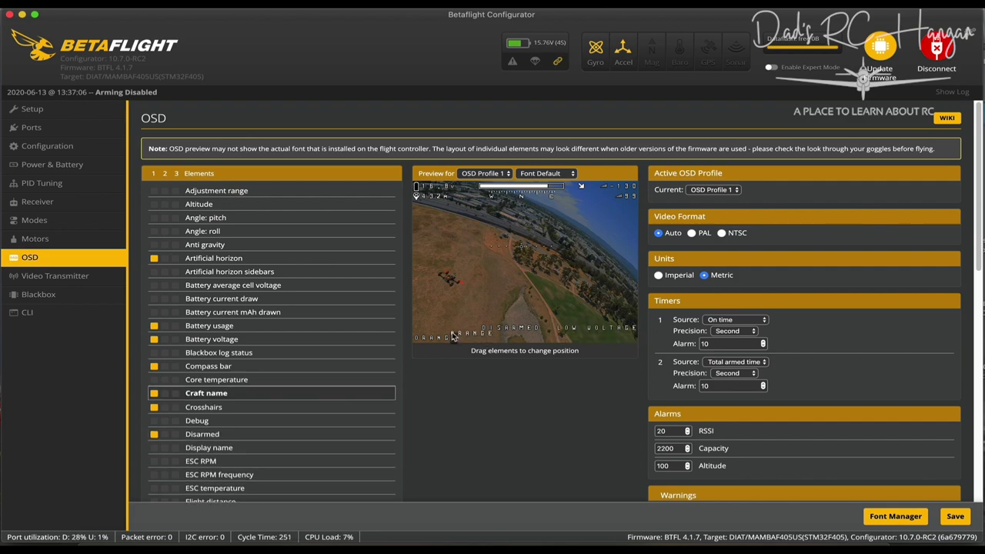
drag(452, 334, 428, 328)
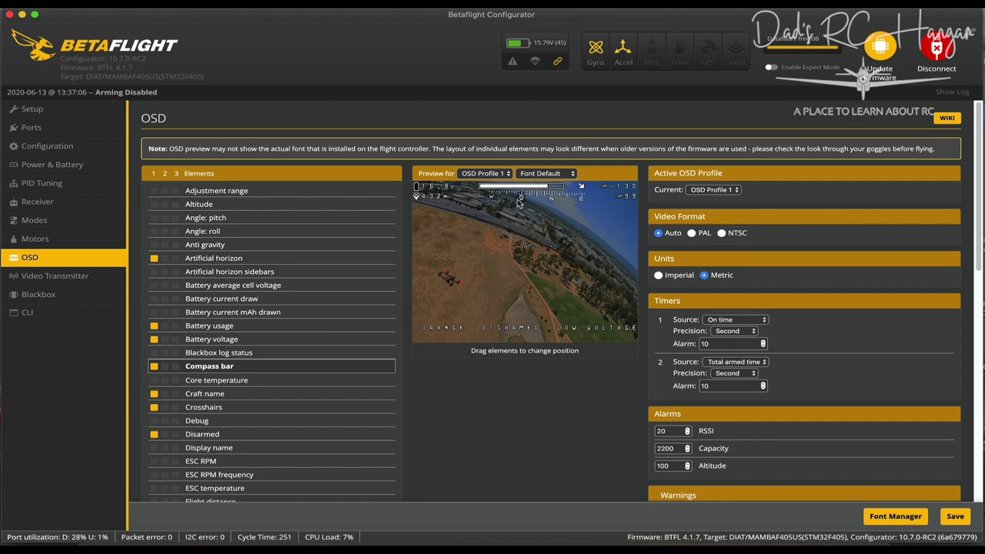
mouse_move(495, 206)
mouse_down()
mouse_move(502, 215)
mouse_move(482, 195)
mouse_up()
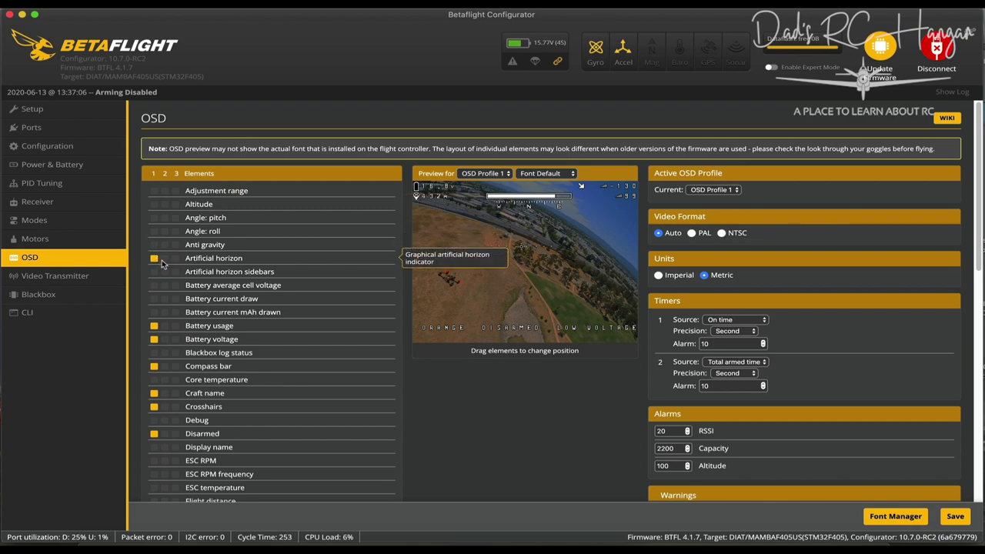
Check the available profiles in the PID tuning settings and return to the OSD settings
click(43, 186)
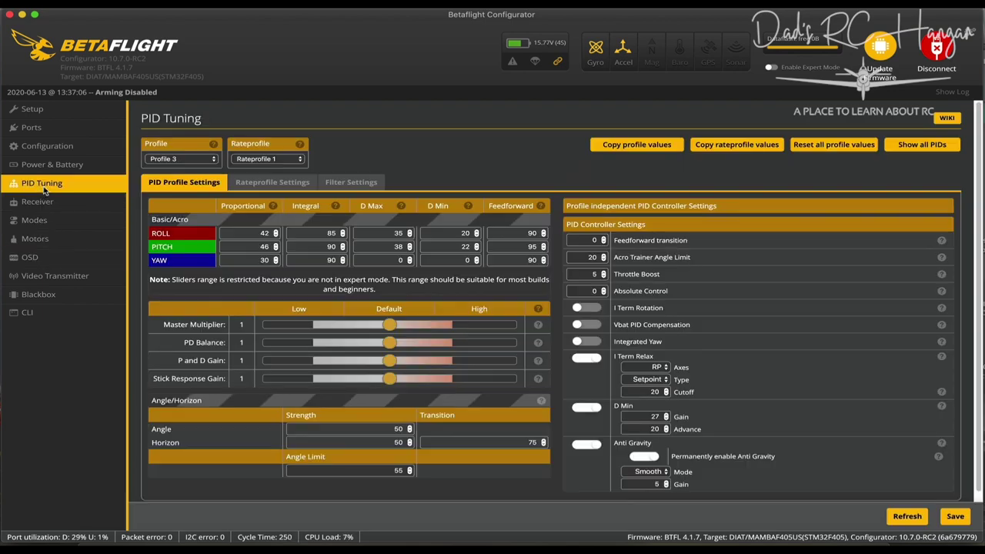
click(191, 161)
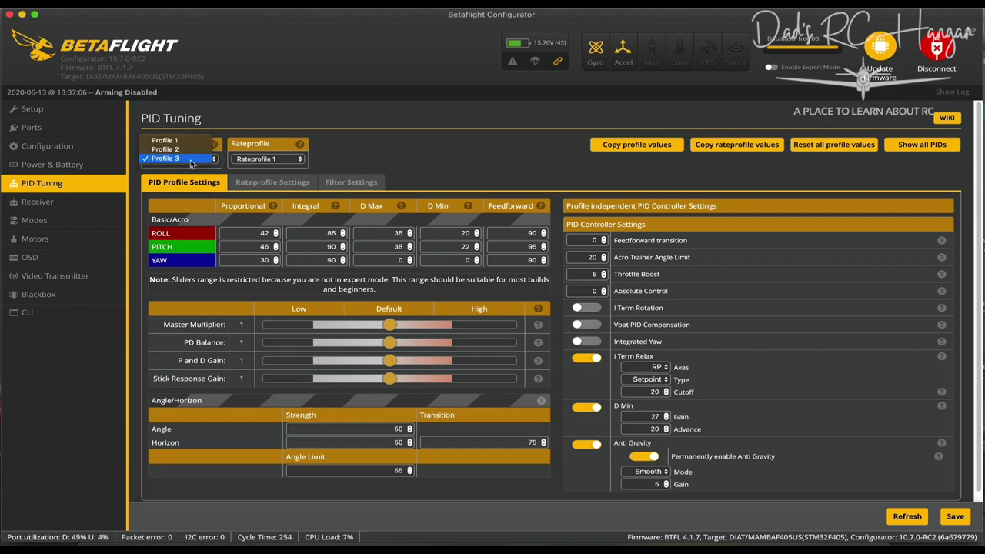
click(34, 258)
click(34, 259)
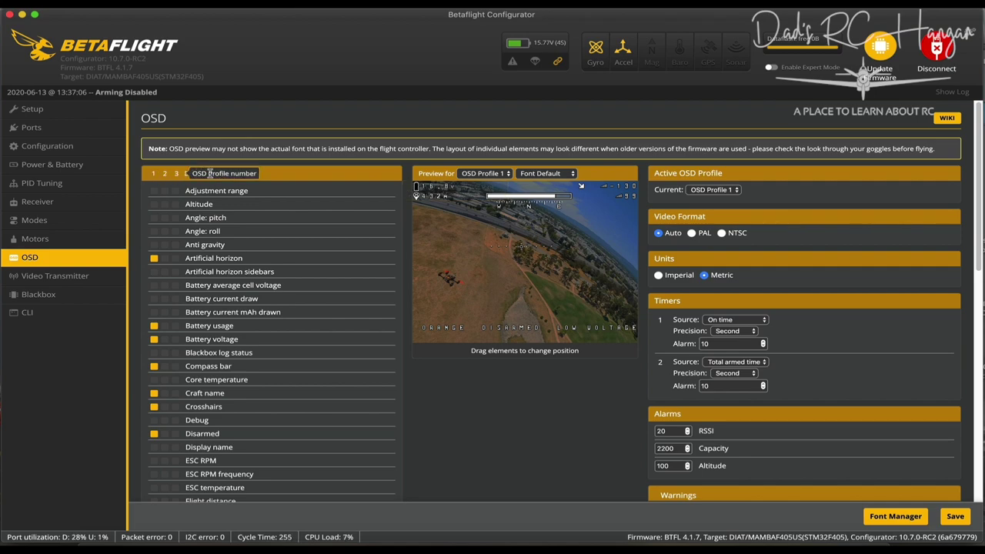
Enable the artificial horizon, battery usage, battery voltage and compass bar elements for OSD profiles 2 and 3
click(165, 259)
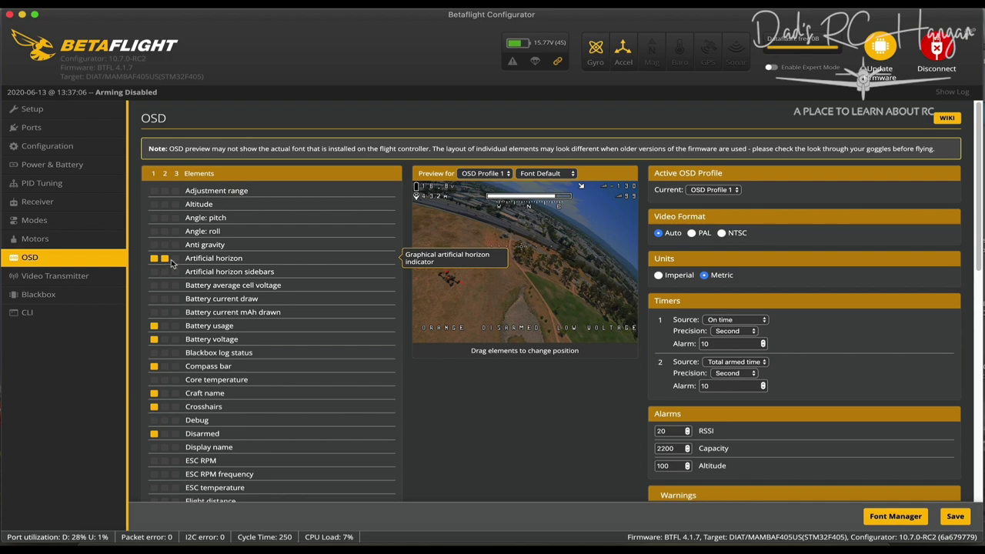
click(176, 260)
click(164, 327)
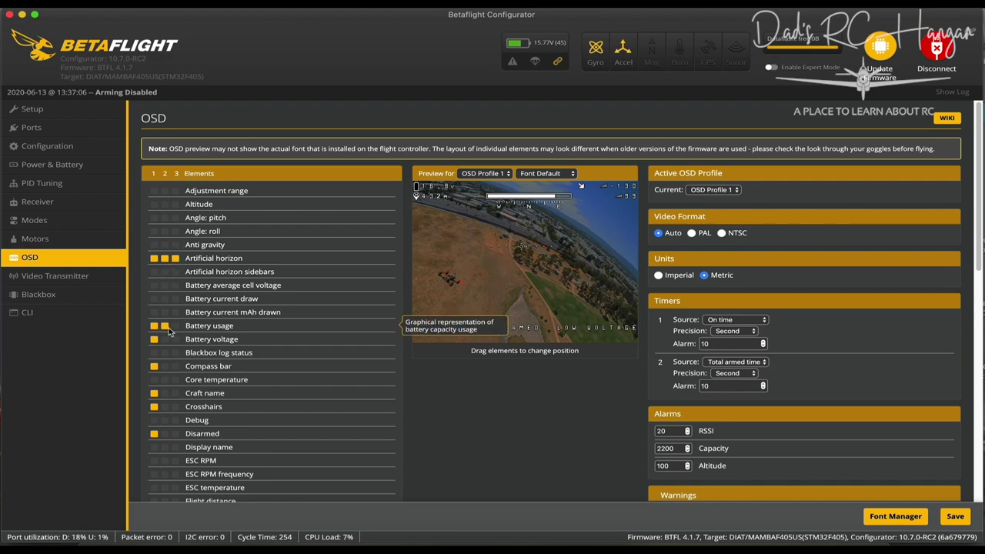
click(176, 327)
click(164, 339)
click(175, 340)
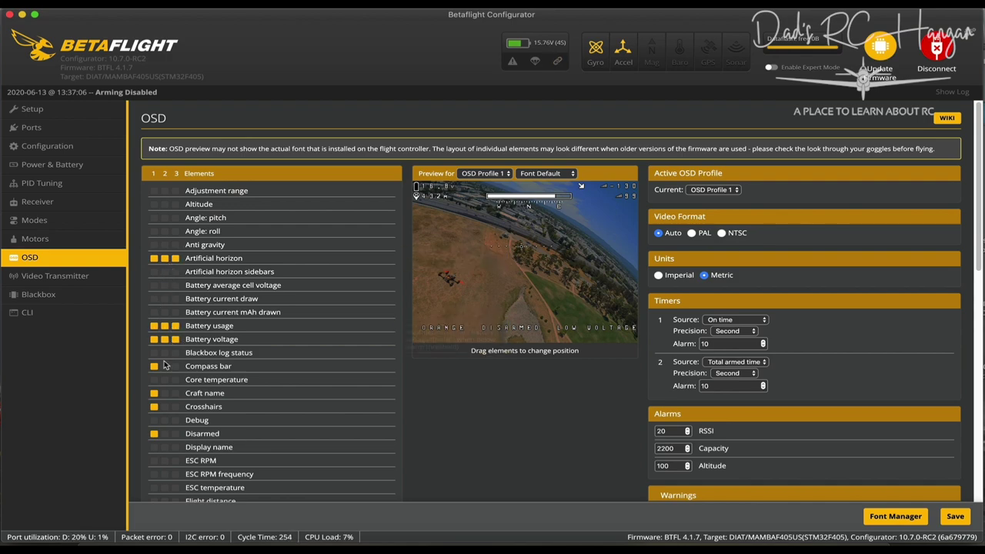
click(165, 367)
click(176, 367)
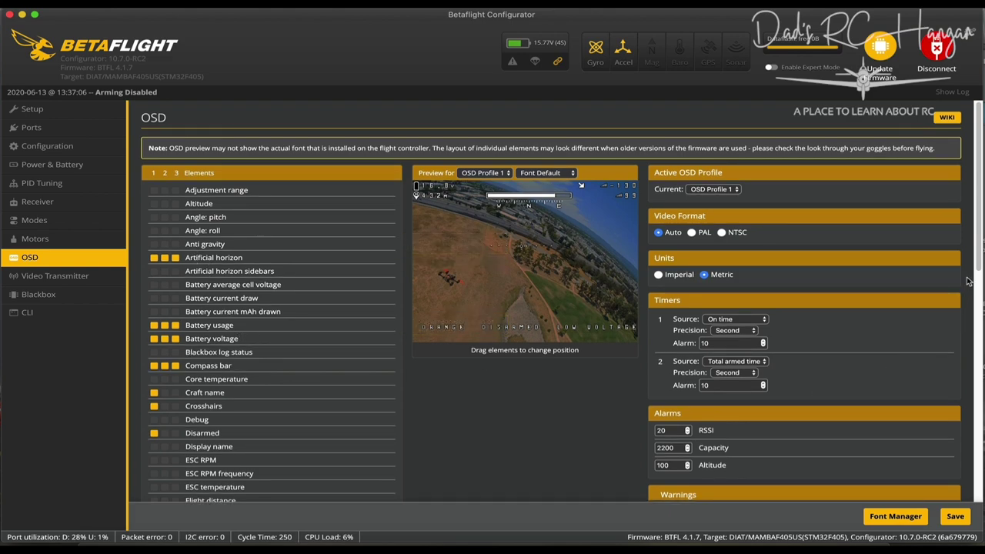
Look through the remaining OSD elements and post-flight statistics, the video transmitter and Blackbox settings, and the CLI
drag(977, 265, 979, 502)
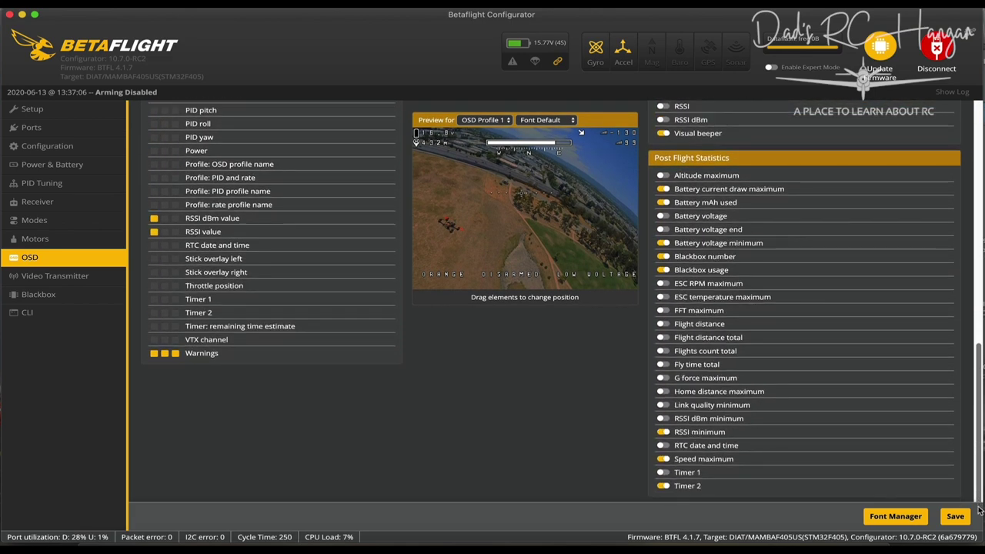
scroll(979, 508, up, 10)
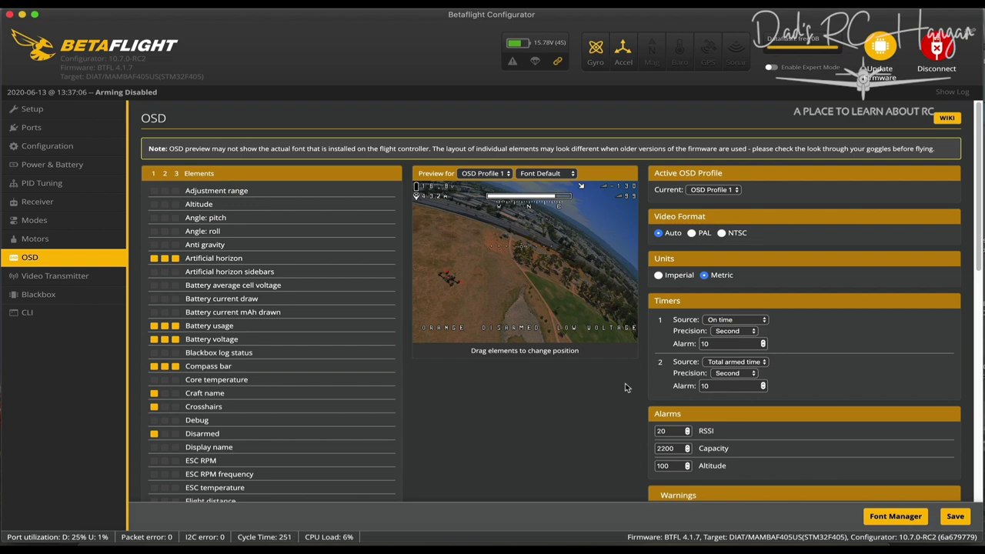
click(55, 277)
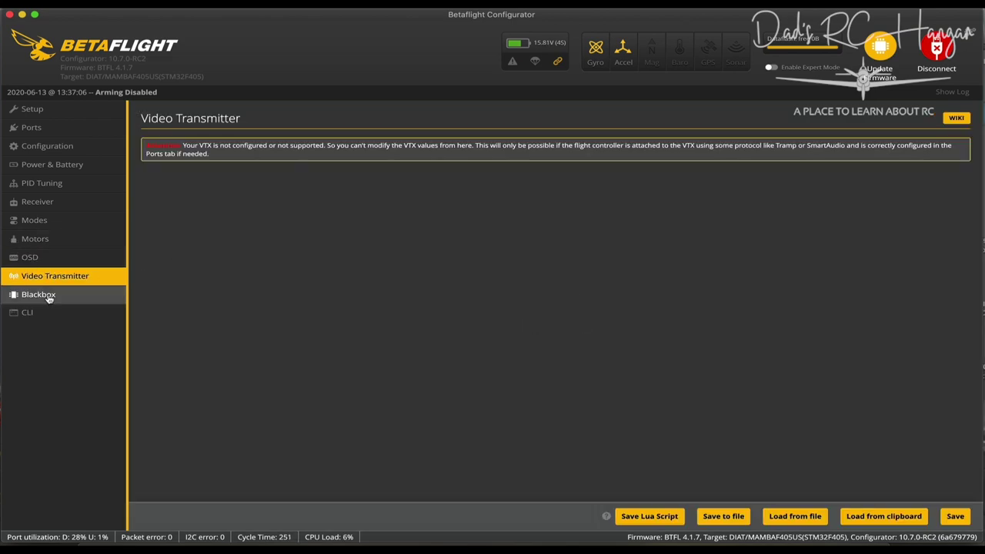
click(47, 295)
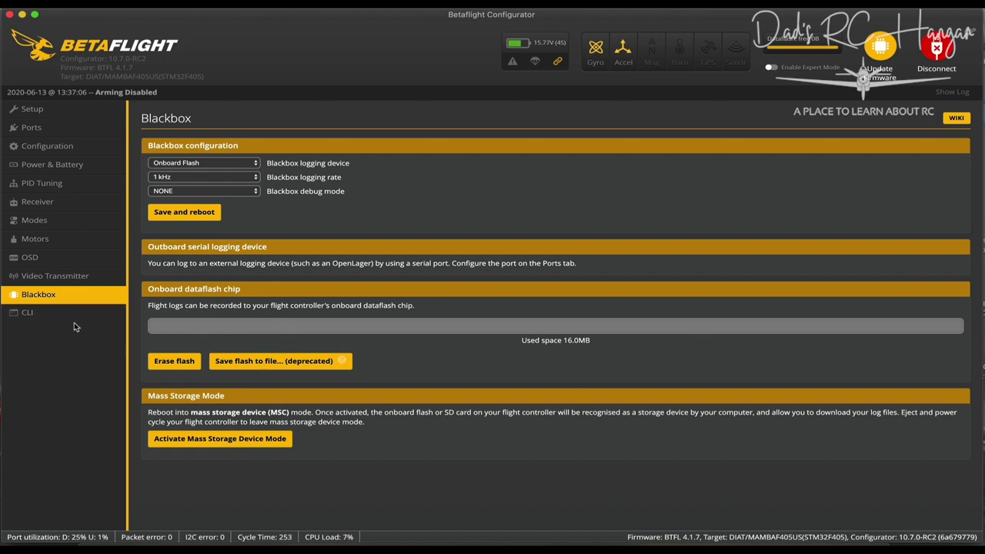
click(26, 316)
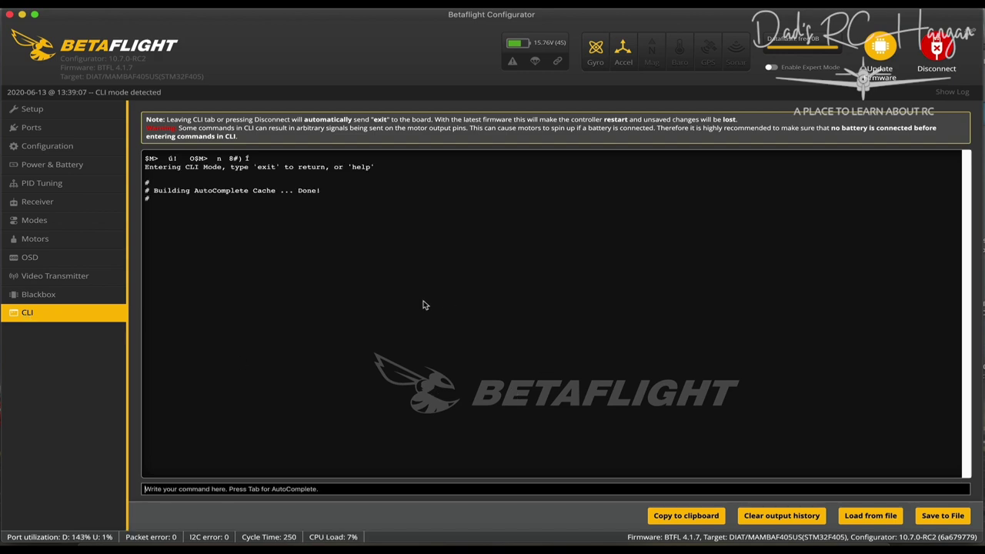